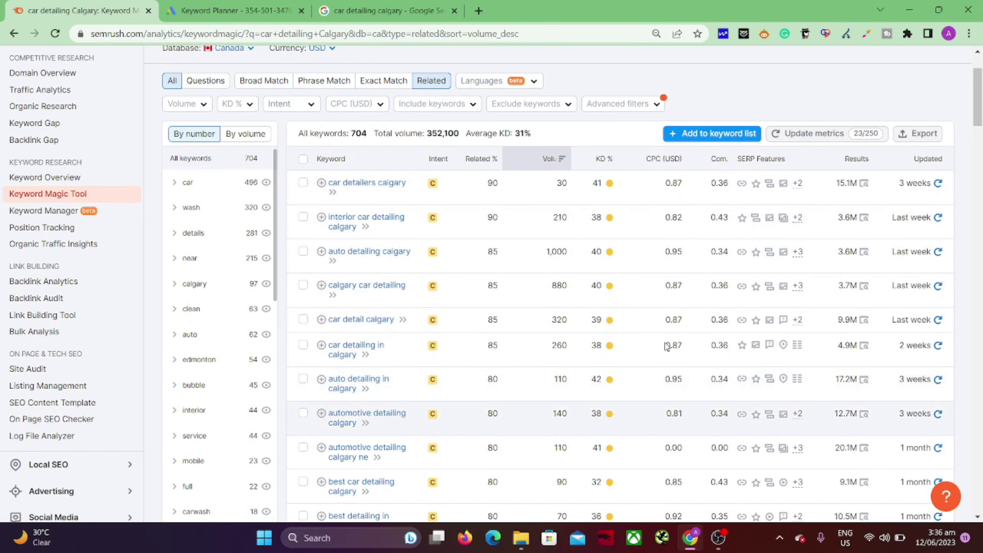
# - Switch from the Semrush keyword list to the Google Ads Keyword Planner home page
pyautogui.scroll(3, 716, 442)
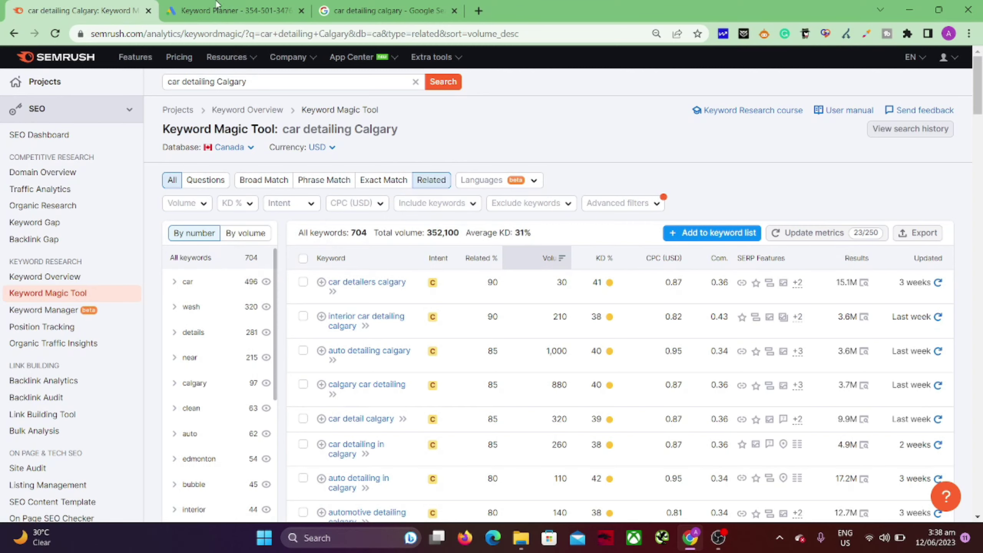
pyautogui.click(185, 9)
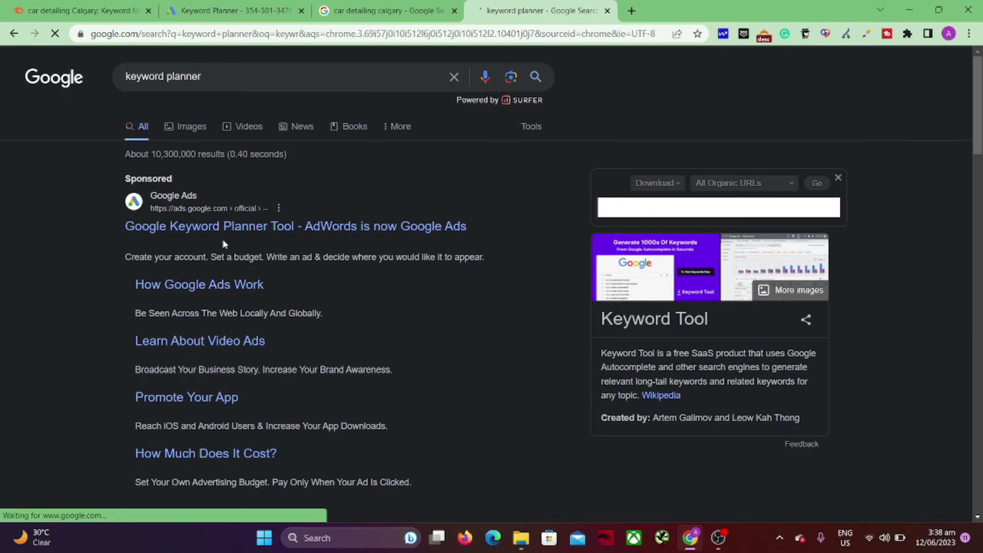
pyautogui.click(273, 6)
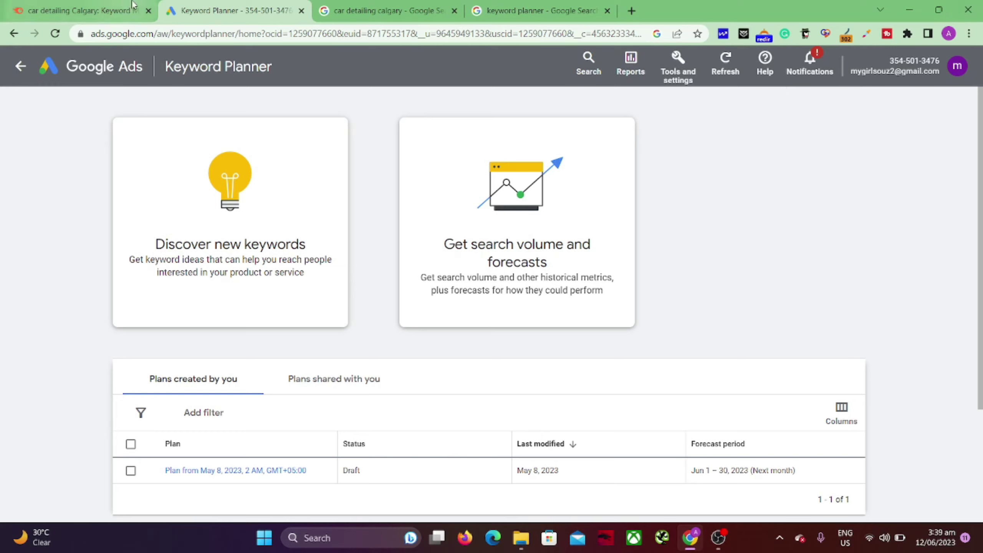
# - Copy the query "car detailing calgary" from the Google search results page
pyautogui.click(375, 12)
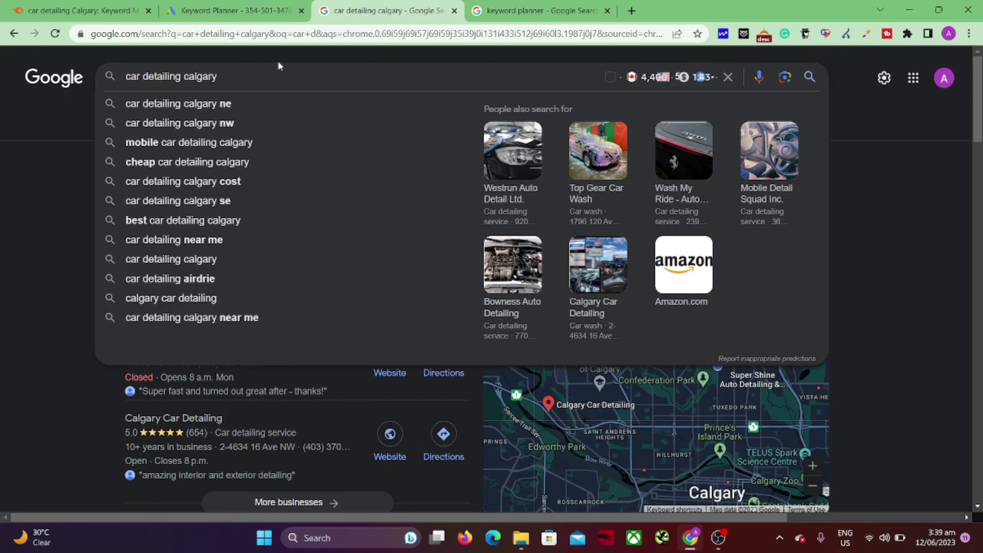
pyautogui.tripleClick(278, 75)
pyautogui.hotkey('ctrl', 'c')
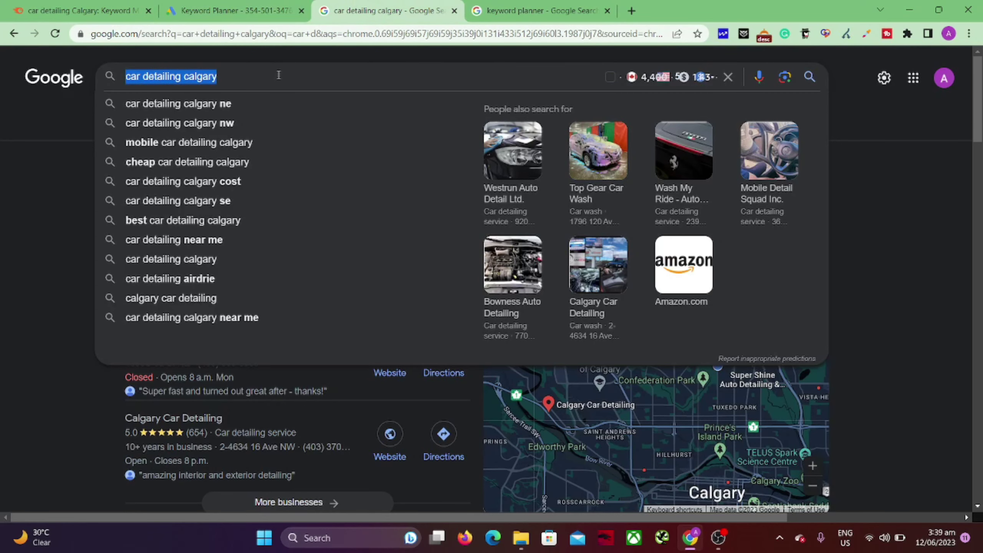
# - Get search volume and forecasts in Google Keyword Planner for the copied keyword "car detailing calgary"
pyautogui.click(181, 13)
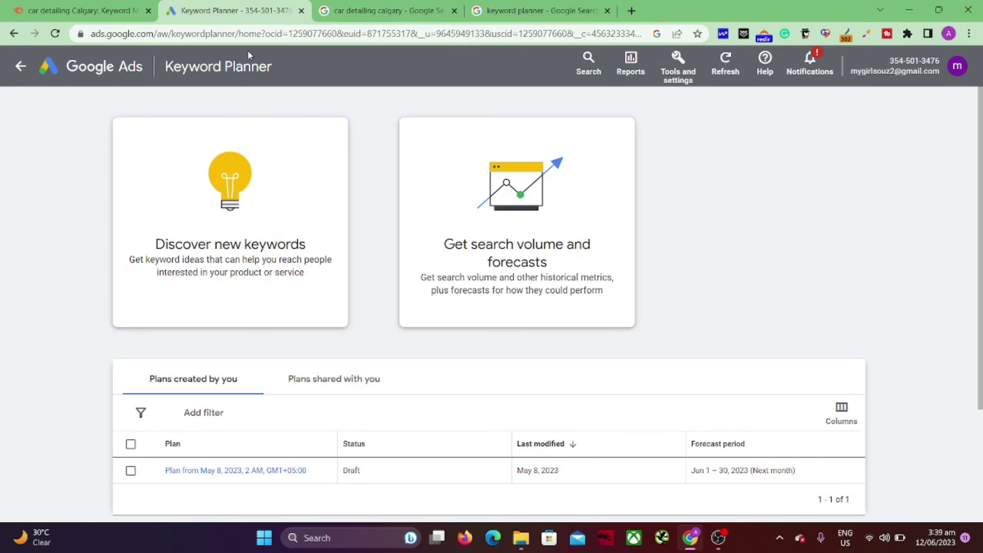
pyautogui.click(484, 233)
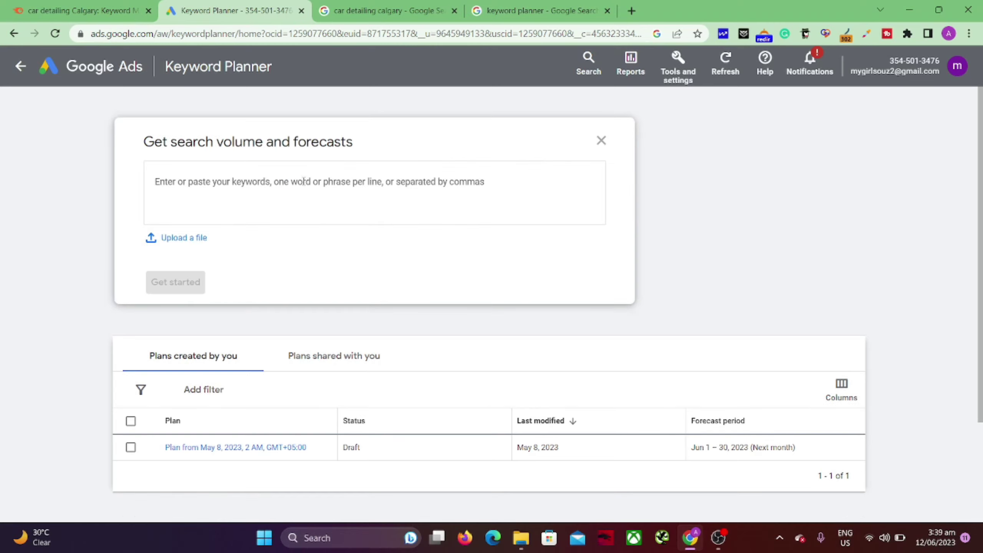
pyautogui.hotkey('ctrl', 'v')
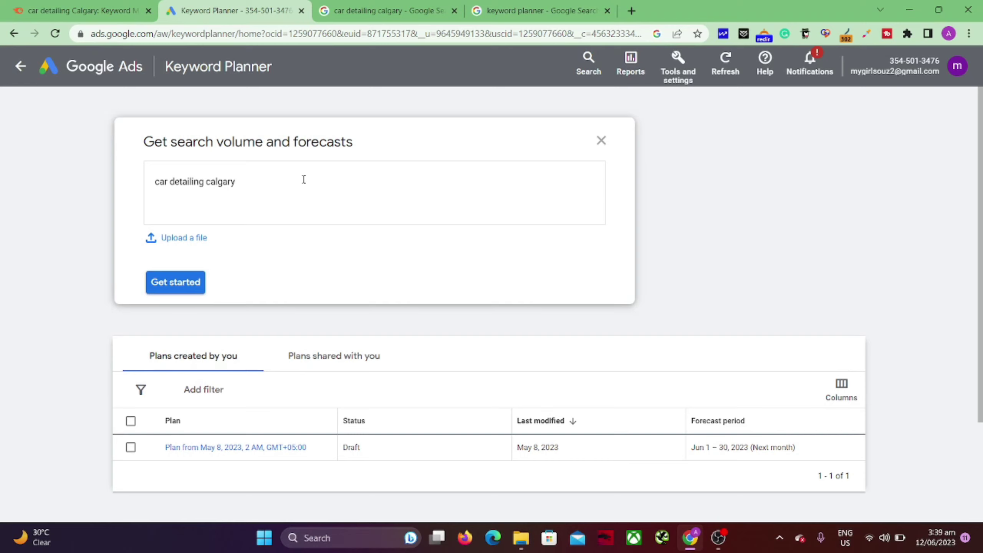
pyautogui.click(187, 285)
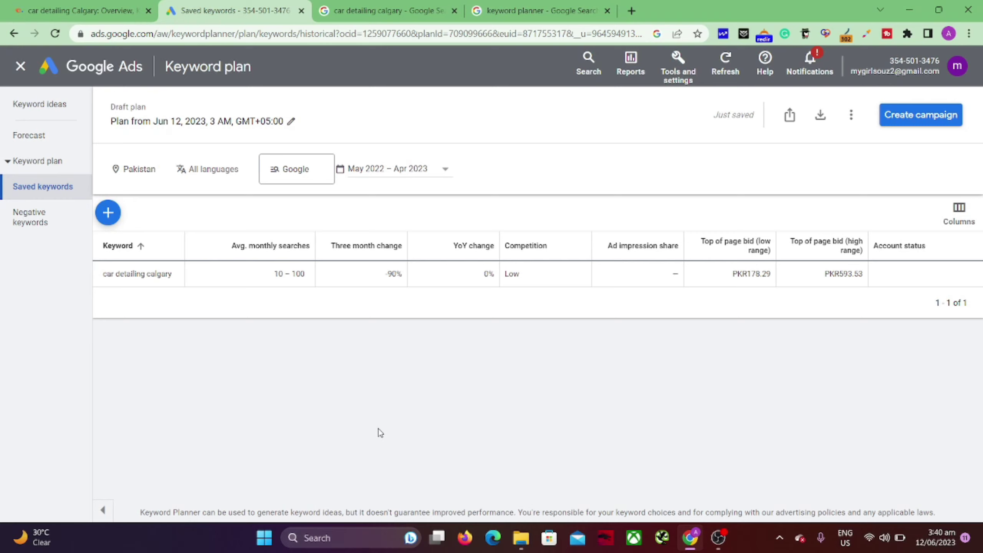
# - Compare the keyword's volume in Semrush Keyword Overview with its average monthly searches in Keyword Planner
pyautogui.click(48, 5)
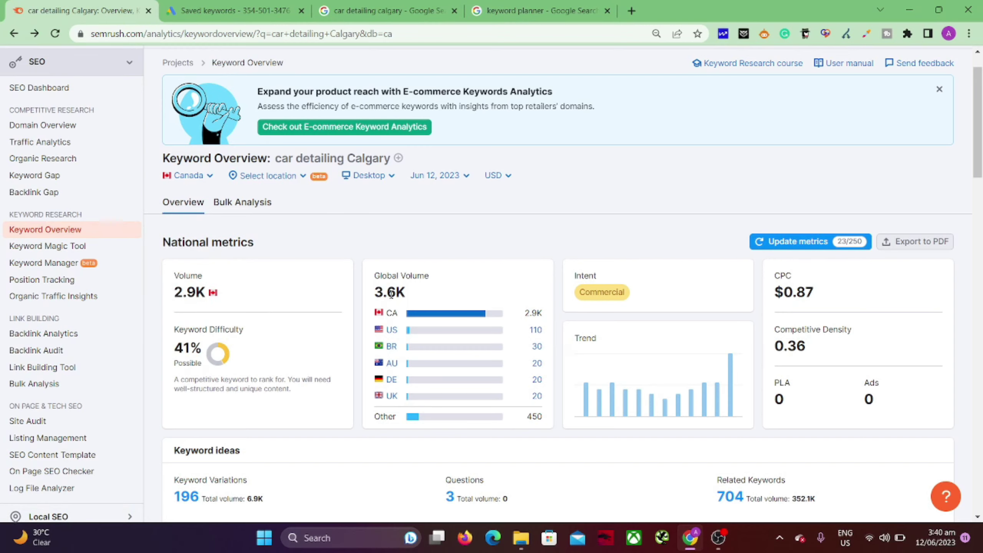
pyautogui.click(243, 6)
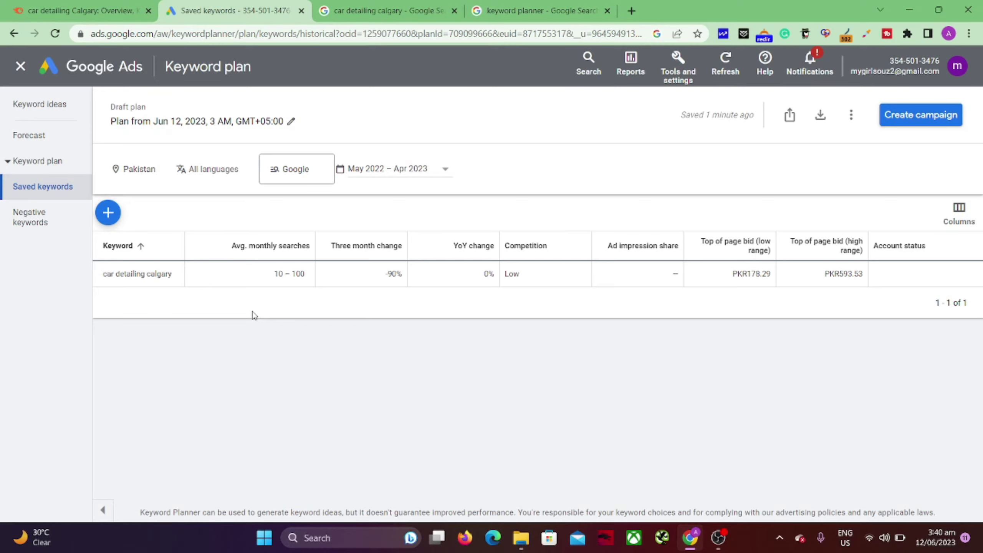
pyautogui.click(118, 6)
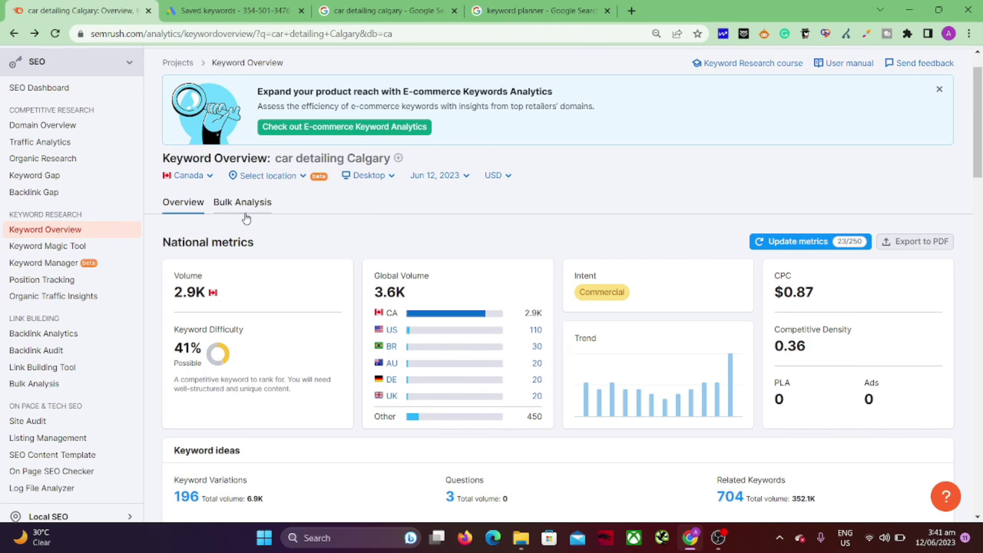
# - Set the Keyword Planner plan's target location to Canada and save it
pyautogui.click(198, 8)
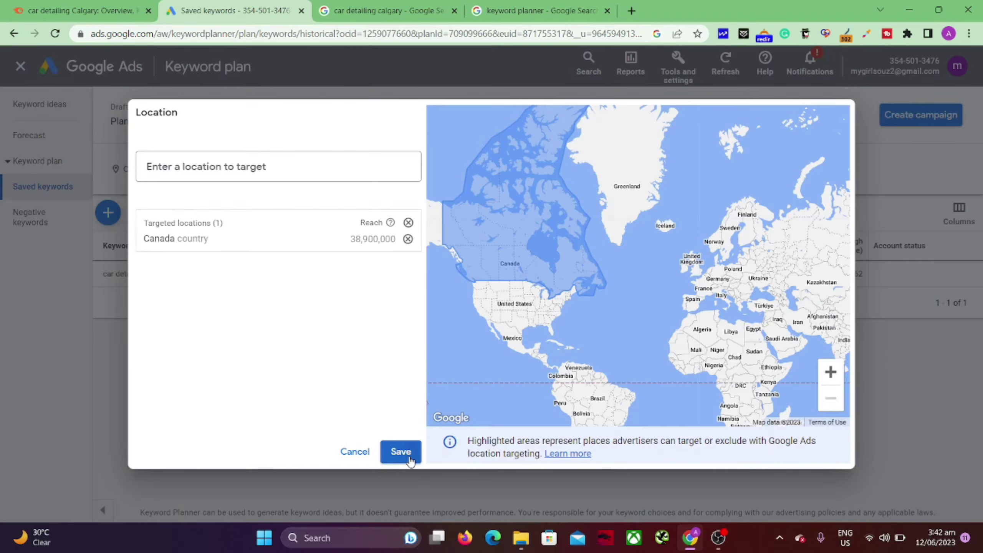
pyautogui.click(403, 453)
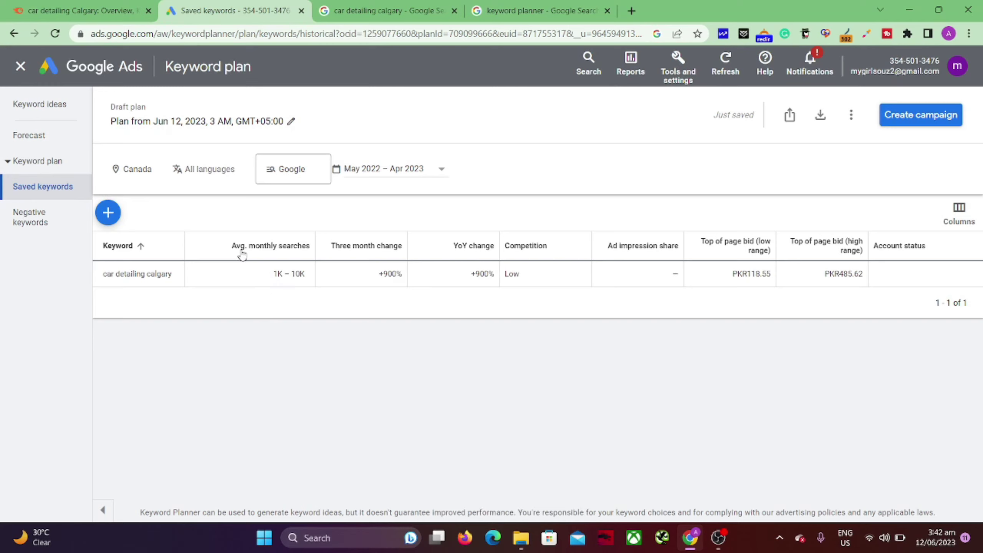
# - Check the keyword's Canadian average monthly searches in Keyword Planner against the national volume in Semrush
pyautogui.moveTo(239, 247)
pyautogui.click(56, 11)
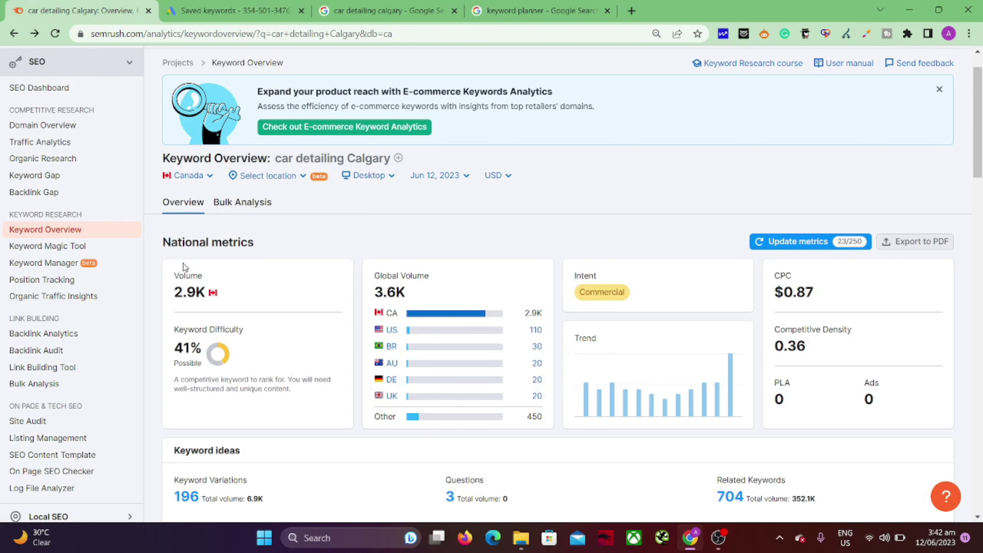
pyautogui.click(232, 11)
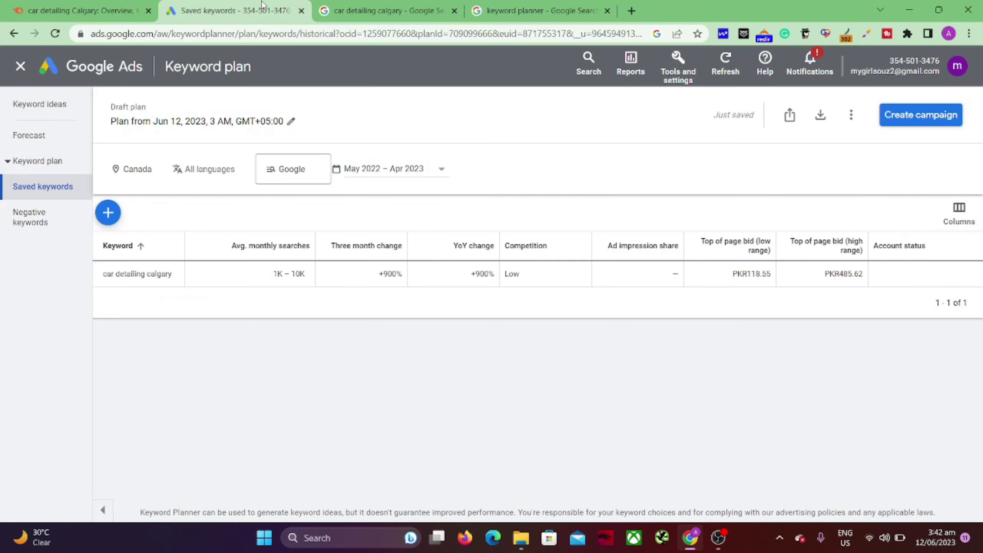
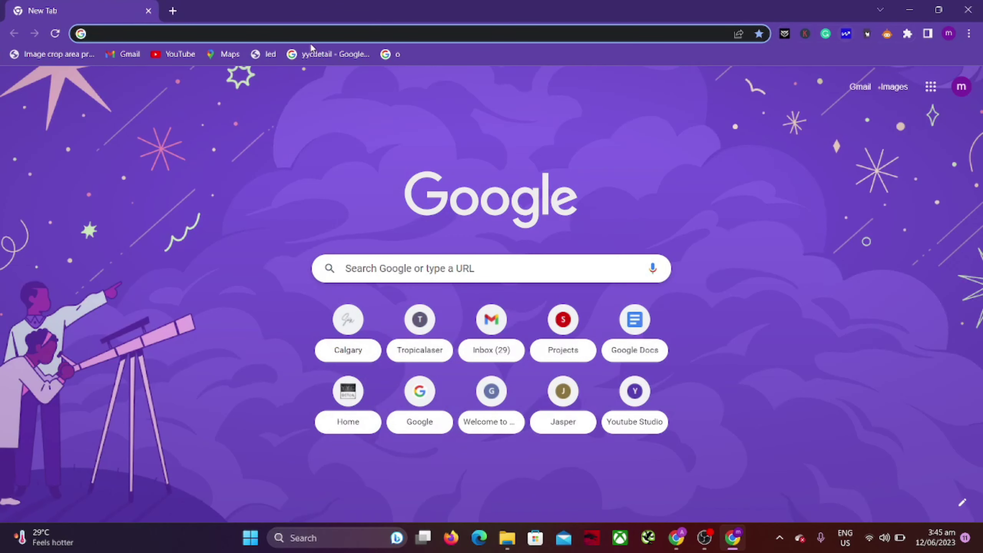
# - Search Google for "car detailing calgary" in the other Chrome profile's window
pyautogui.click(308, 38)
pyautogui.write('car detailing calgary')
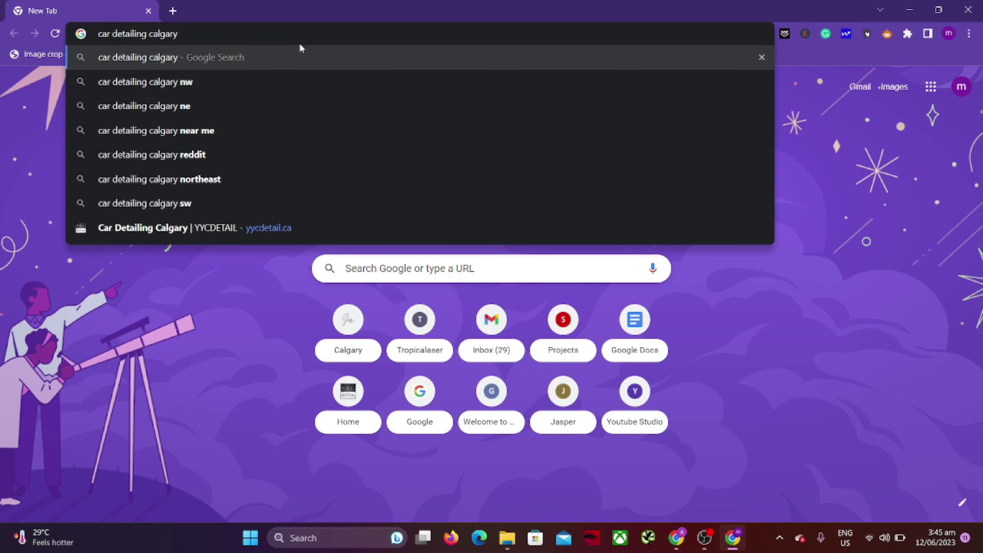
pyautogui.press('Return')
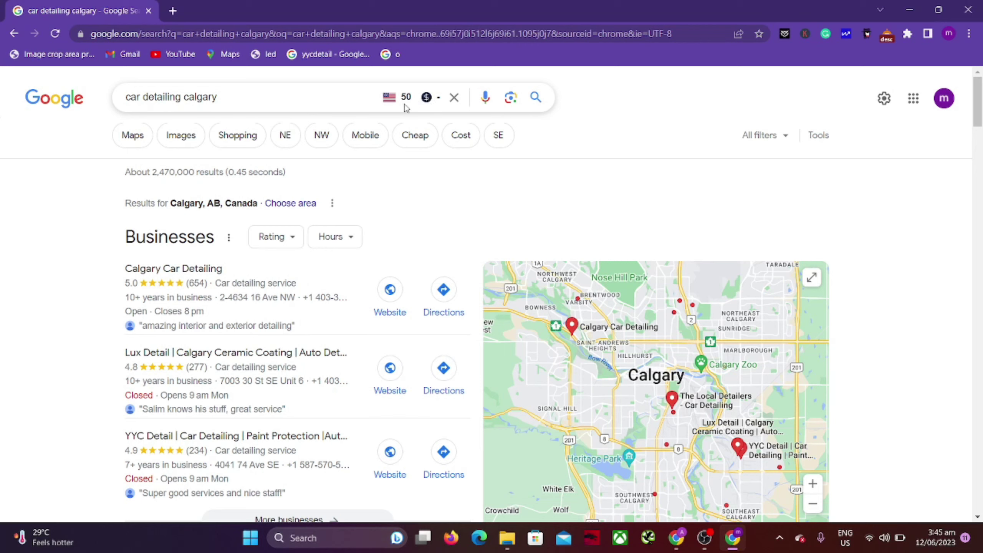
# - Set the WhatsMySerp related-keywords country beside the search results to Canada
pyautogui.scroll(-1, 980, 120)
pyautogui.moveTo(980, 120); pyautogui.dragTo(968, 149)
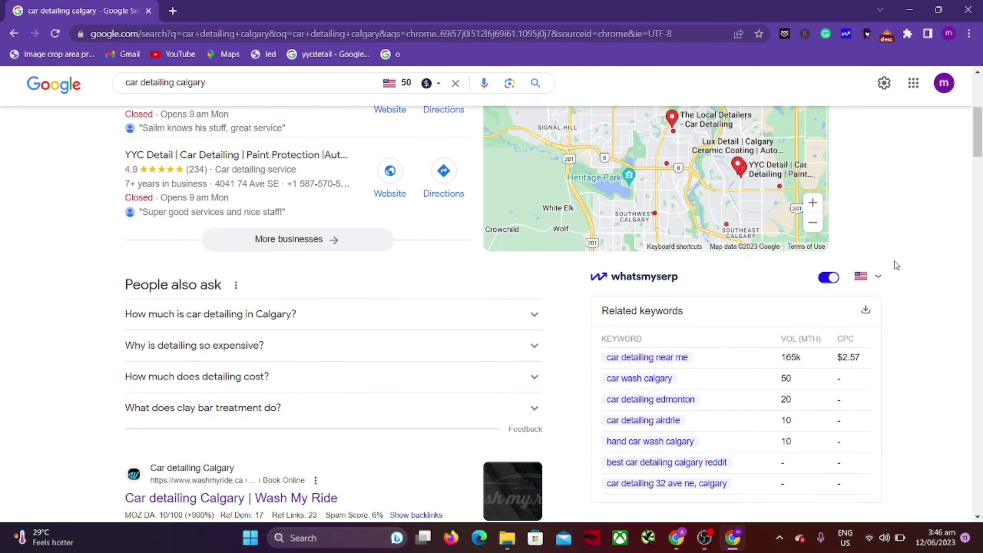
pyautogui.click(877, 276)
pyautogui.write('ca')
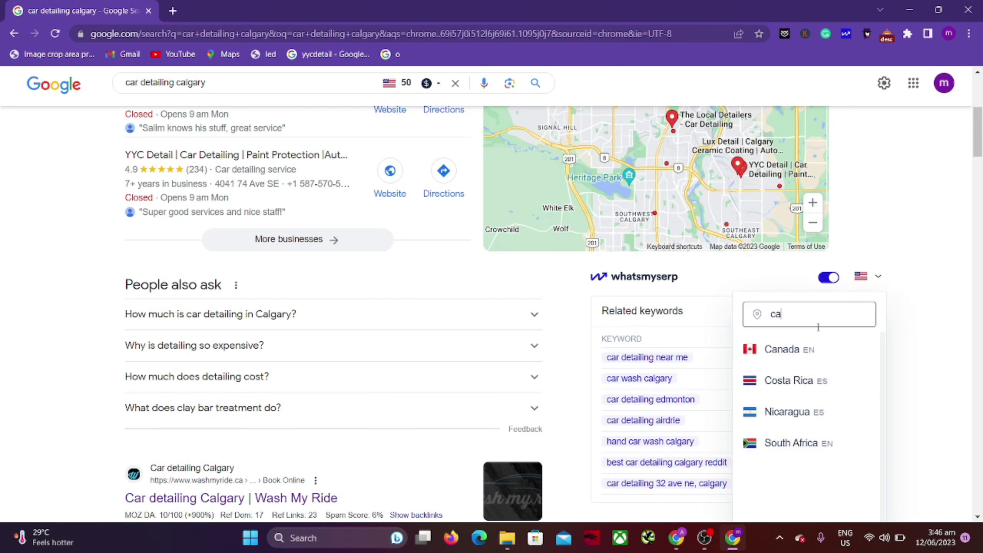
pyautogui.click(782, 349)
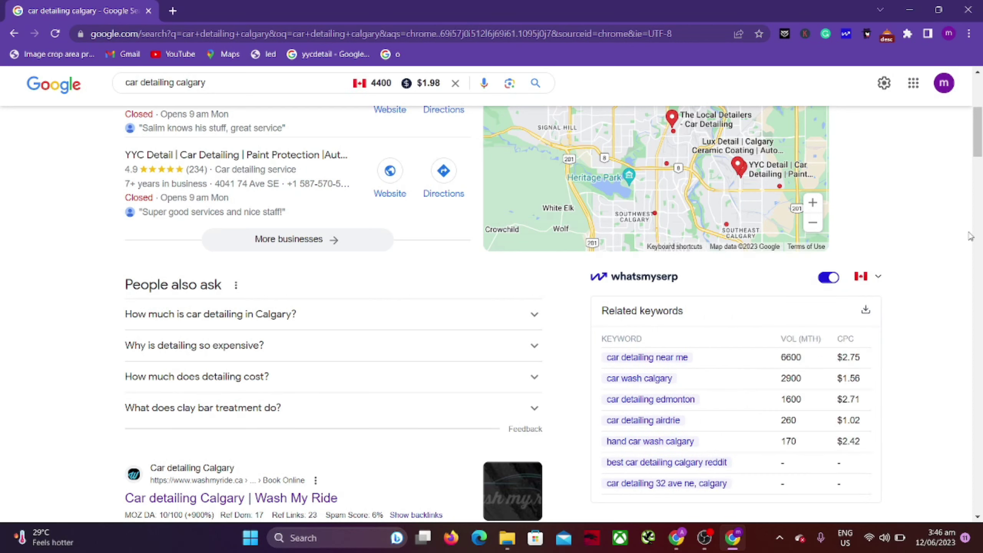
# - Examine the query's Canadian search volume and CPC, the related keywords, and the domain metrics under the results
pyautogui.scroll(6, 901, 142)
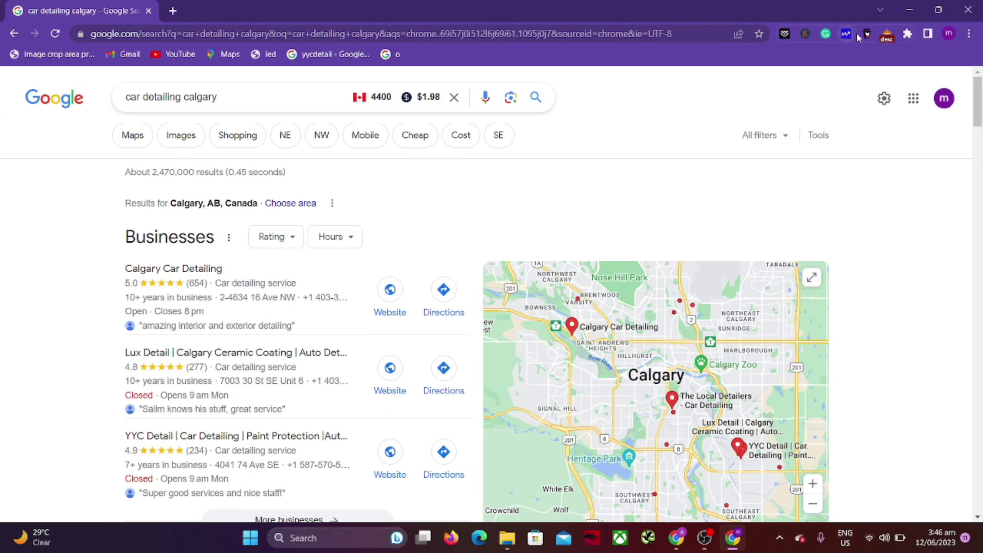
pyautogui.click(252, 102)
pyautogui.click(919, 233)
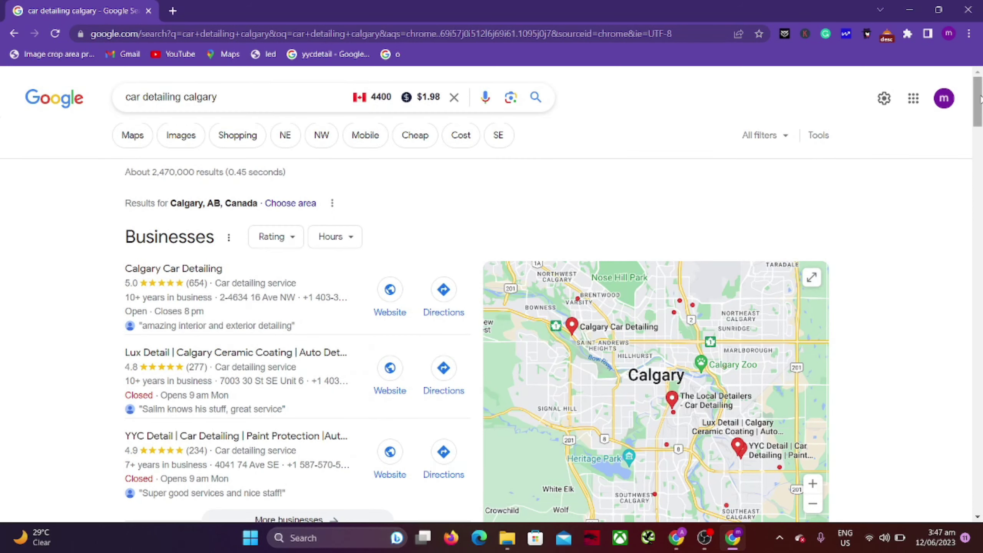
pyautogui.moveTo(980, 102); pyautogui.dragTo(977, 151)
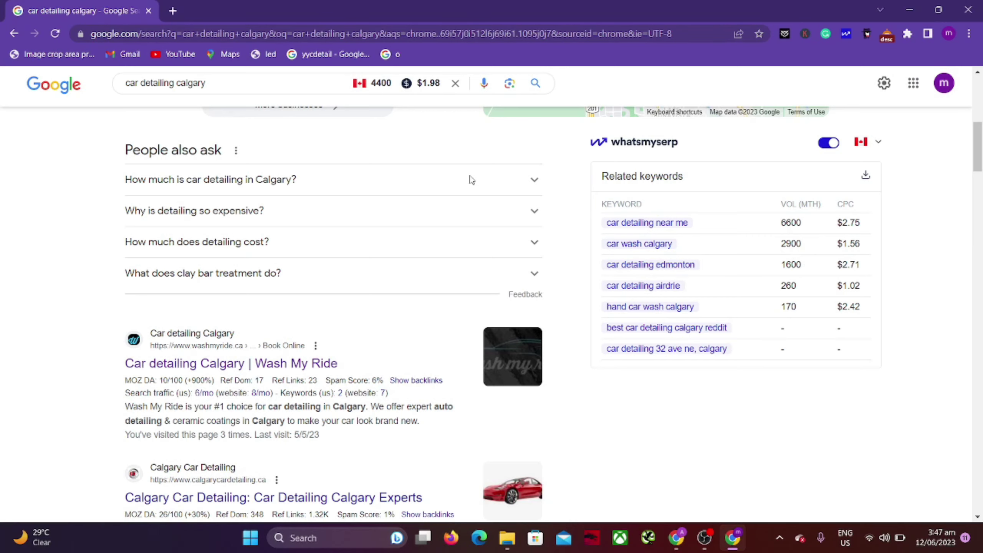
pyautogui.scroll(8, 469, 181)
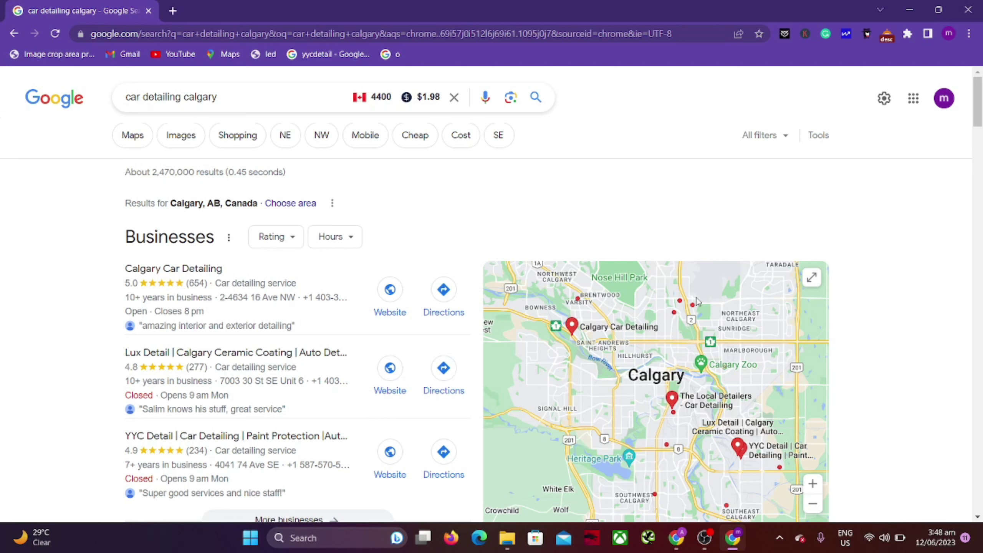
# - Switch to the Chrome window holding the Semrush and Keyword Planner pages and dismiss the Google search suggestions
pyautogui.click(912, 10)
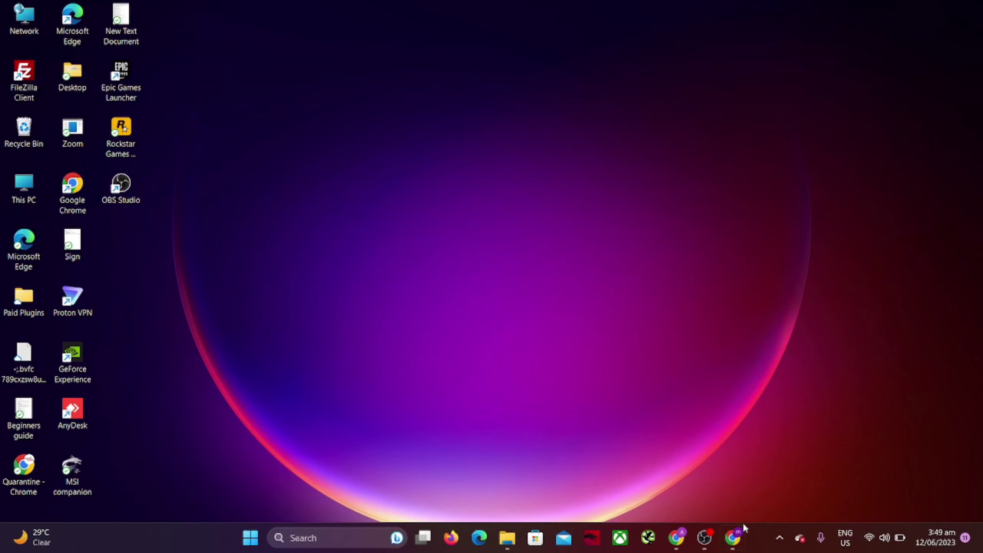
pyautogui.click(737, 535)
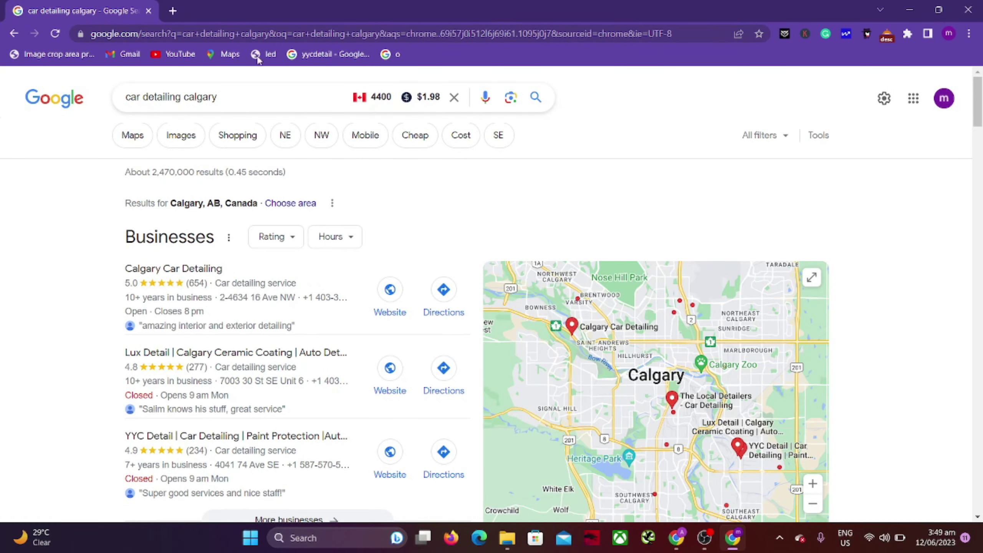
pyautogui.click(733, 538)
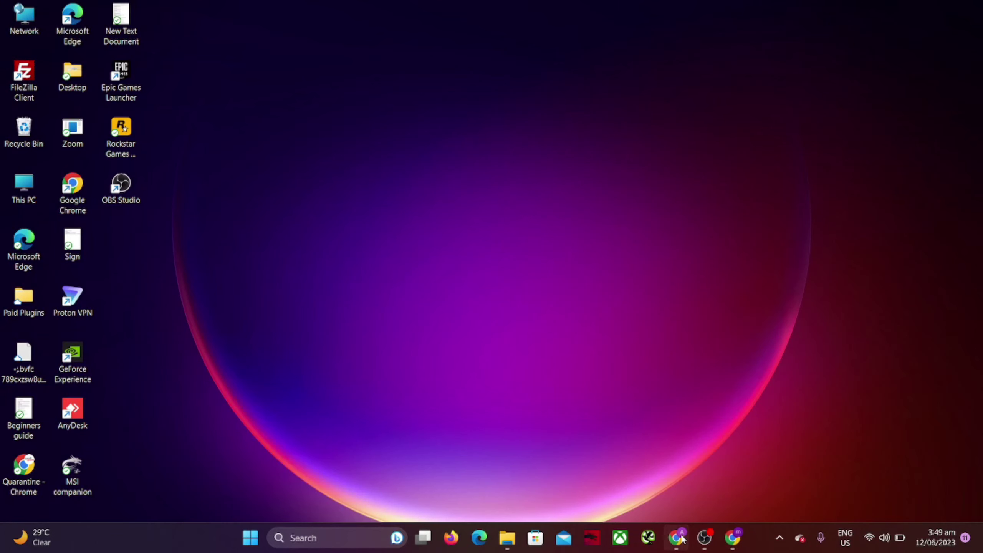
pyautogui.click(678, 538)
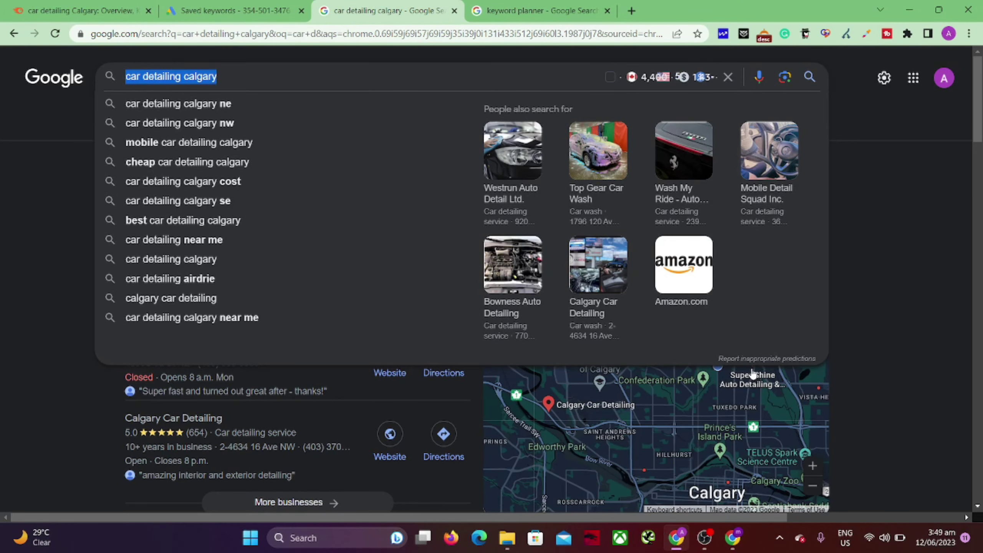
pyautogui.click(891, 332)
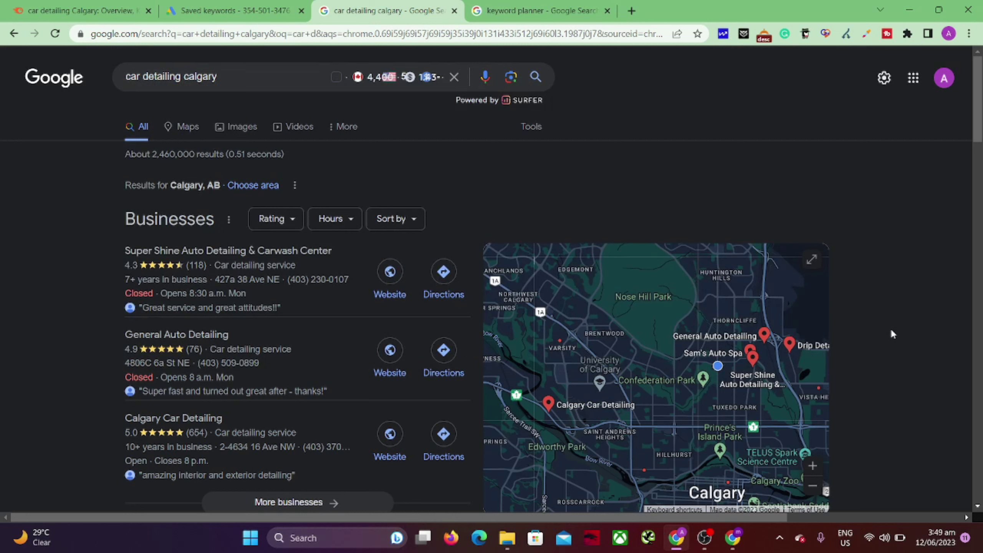
# - Open flexfixes.com in a new tab and show the list under Our Services on its home page
pyautogui.click(630, 11)
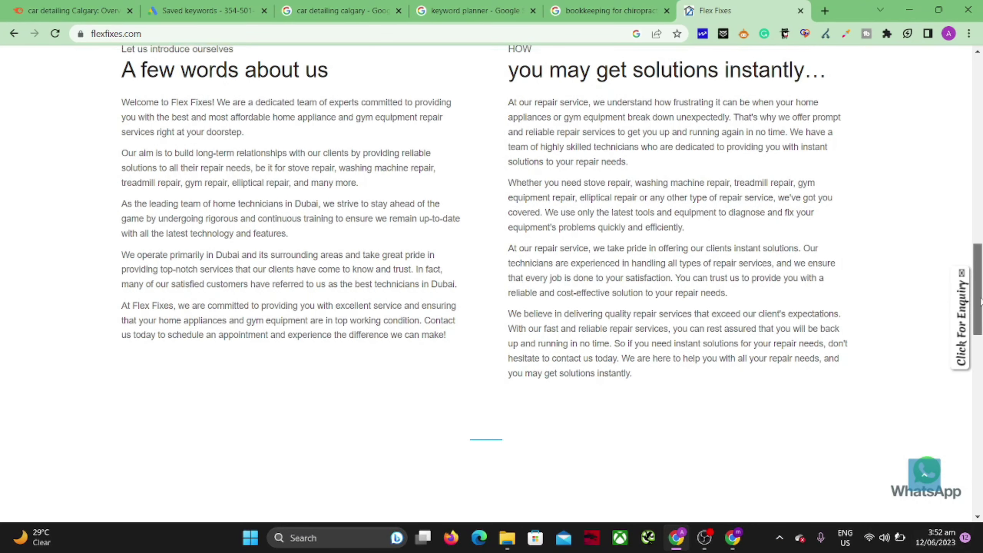
pyautogui.moveTo(979, 309); pyautogui.dragTo(981, 120)
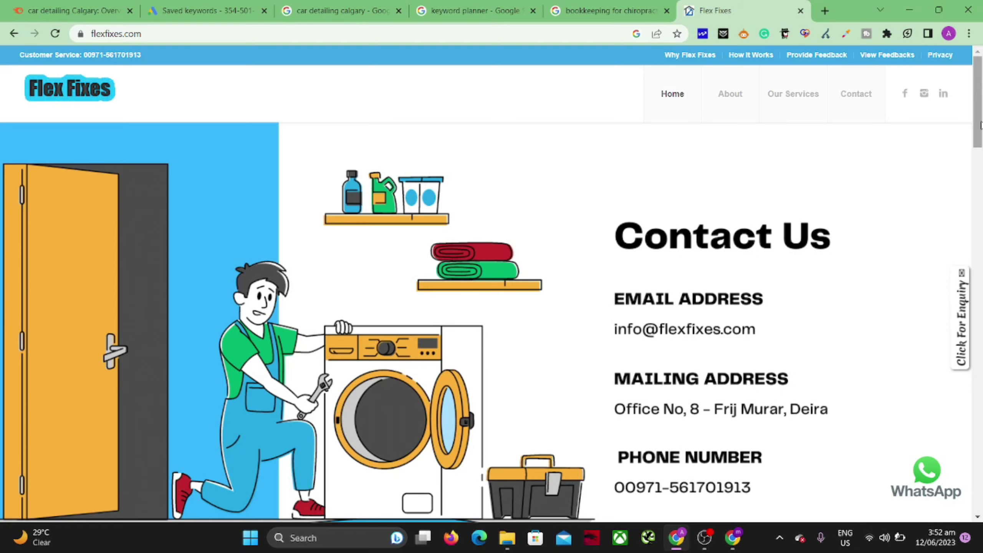
pyautogui.moveTo(808, 98)
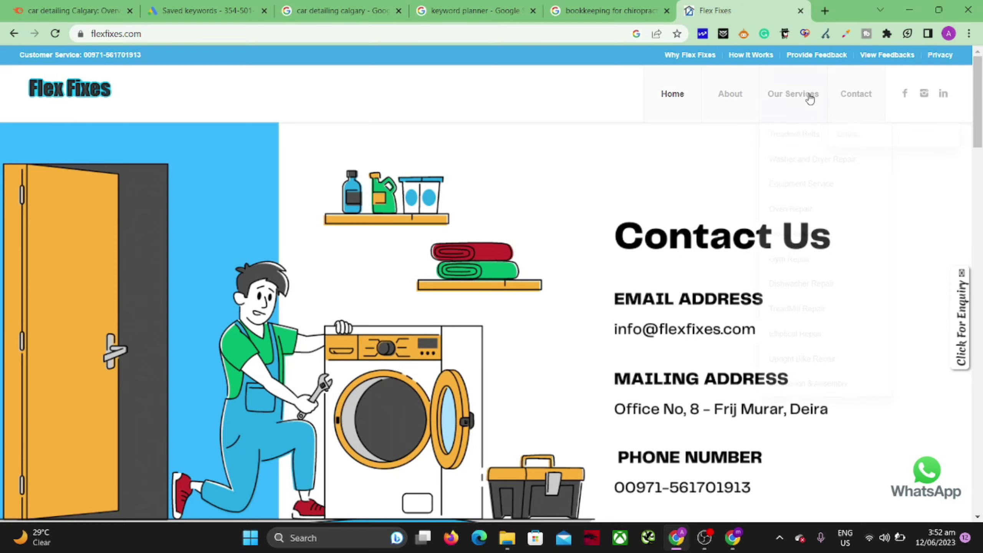